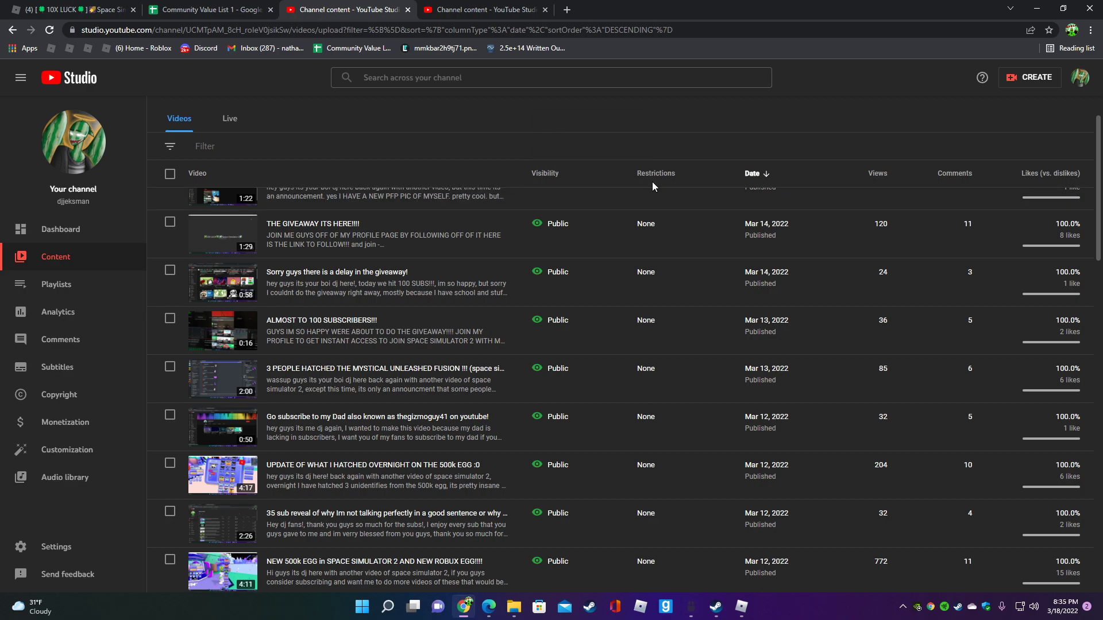
scroll(753, 324, "up", 1)
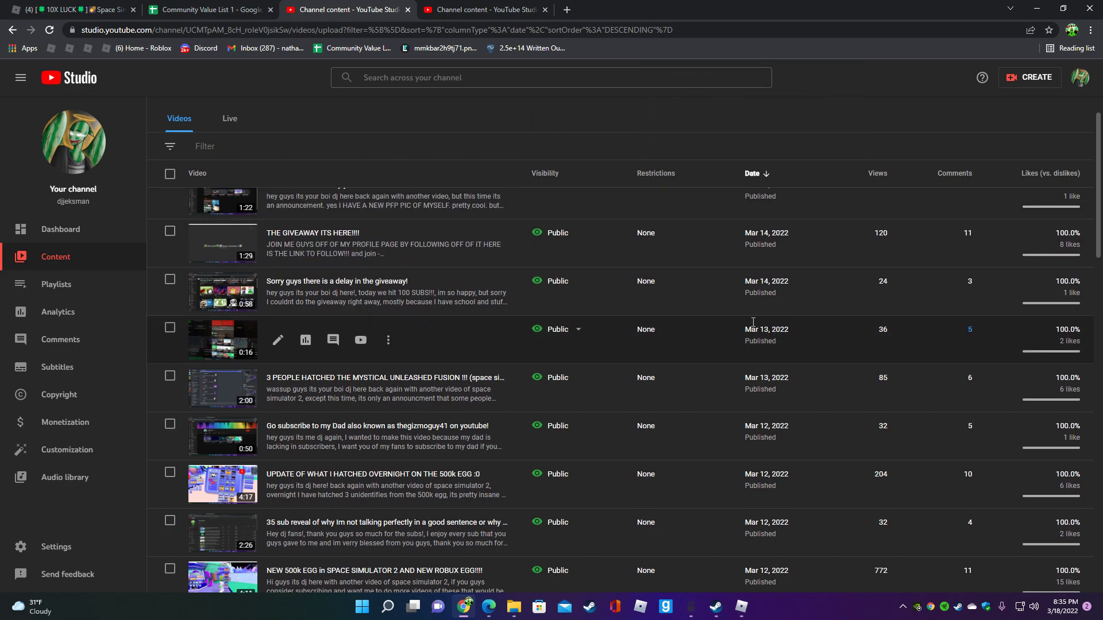
scroll(752, 324, "up", 2)
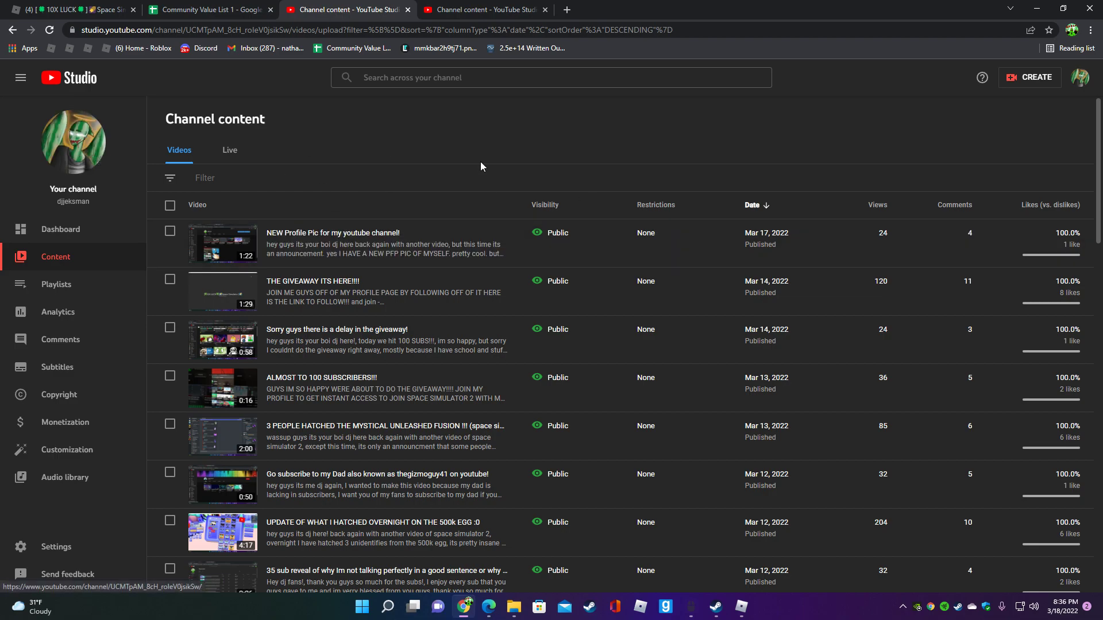
Join a server from the game's Other Servers list, then open your own Roblox profile
left_click(61, 9)
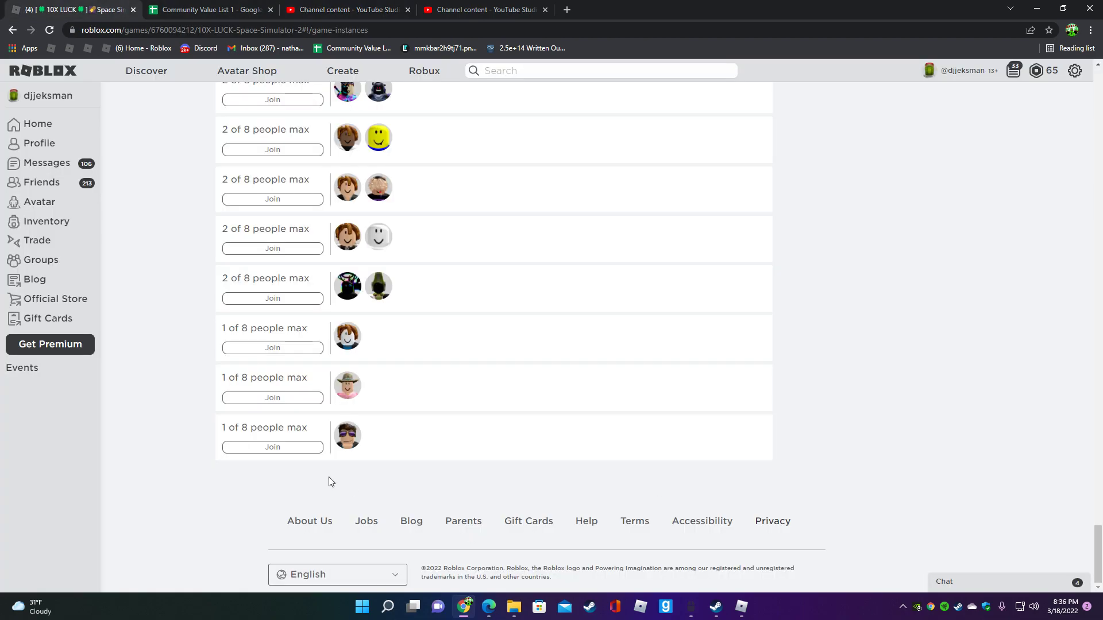
scroll(329, 482, "up", 8)
scroll(362, 465, "up", 8)
scroll(388, 457, "up", 5)
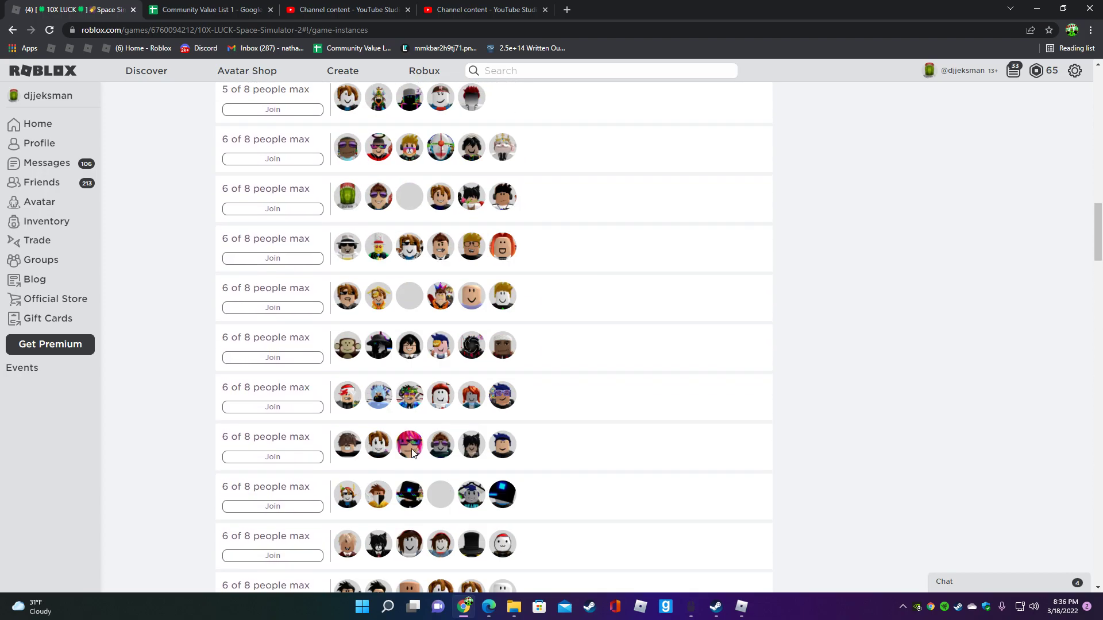
scroll(412, 449, "up", 10)
scroll(414, 431, "down", 8)
scroll(422, 427, "down", 3)
scroll(431, 420, "up", 2)
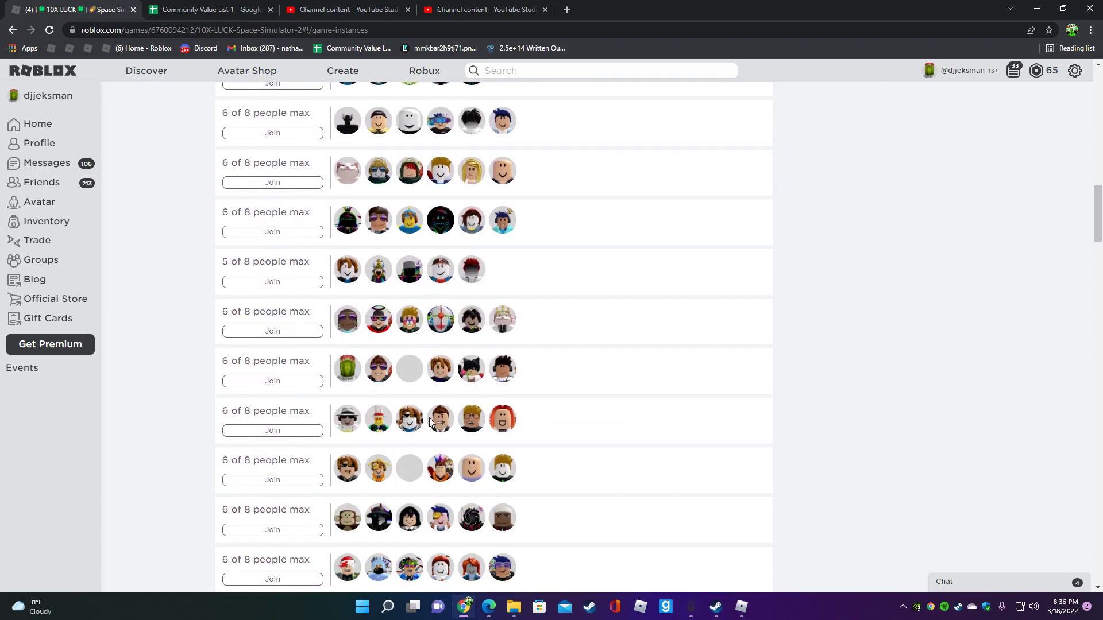
scroll(330, 393, "down", 2)
scroll(431, 448, "up", 10)
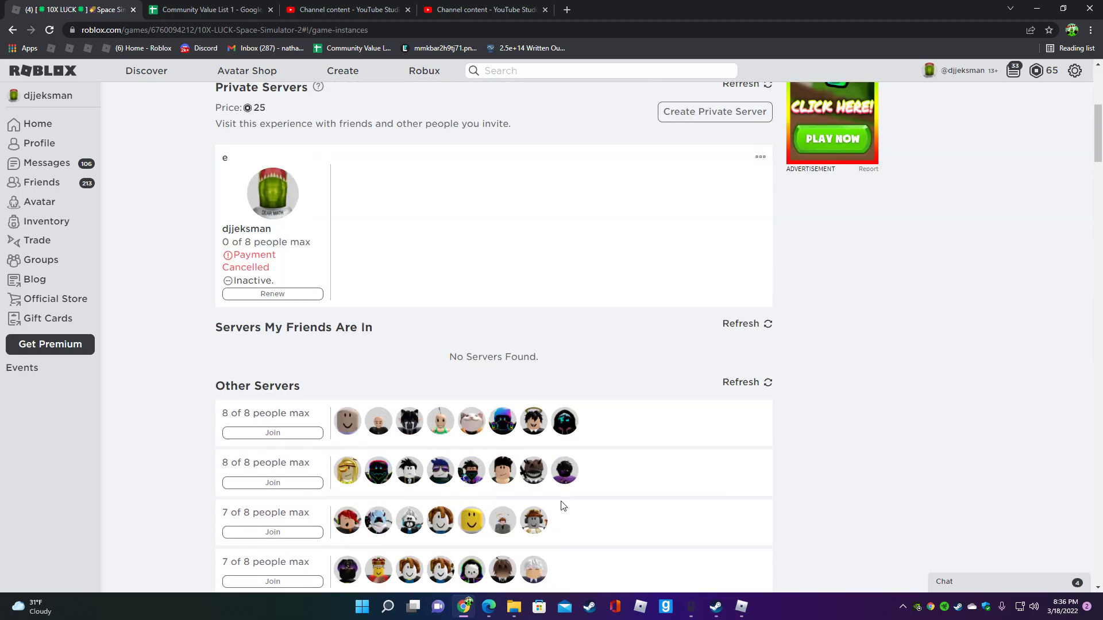
left_click(739, 606)
scroll(360, 423, "down", 10)
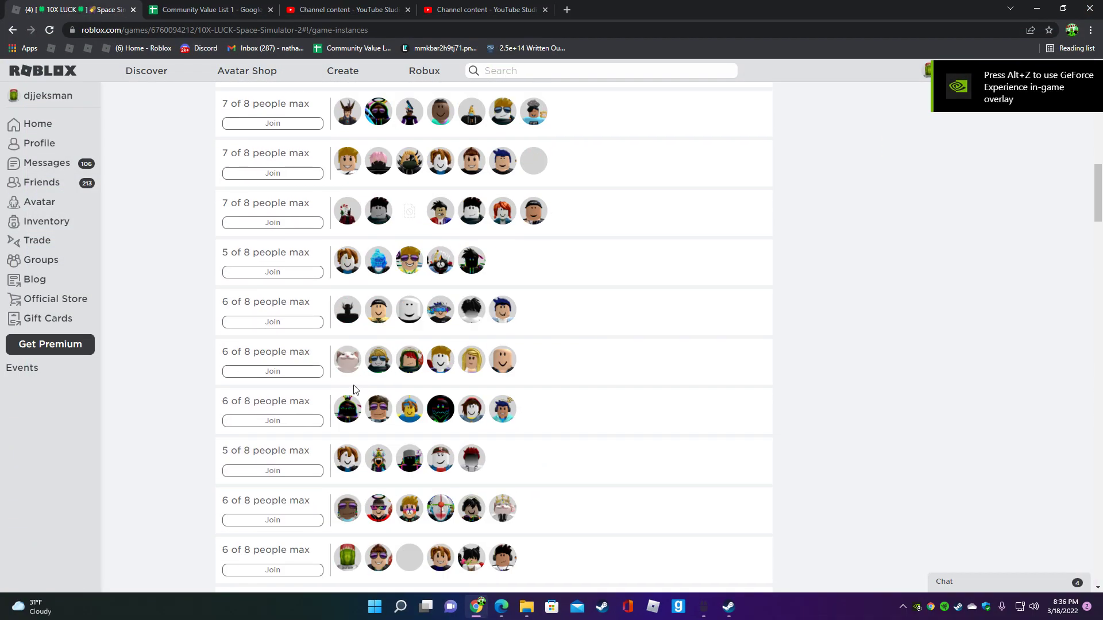
scroll(360, 423, "down", 5)
scroll(360, 423, "down", 5)
scroll(346, 438, "down", 5)
scroll(345, 449, "down", 5)
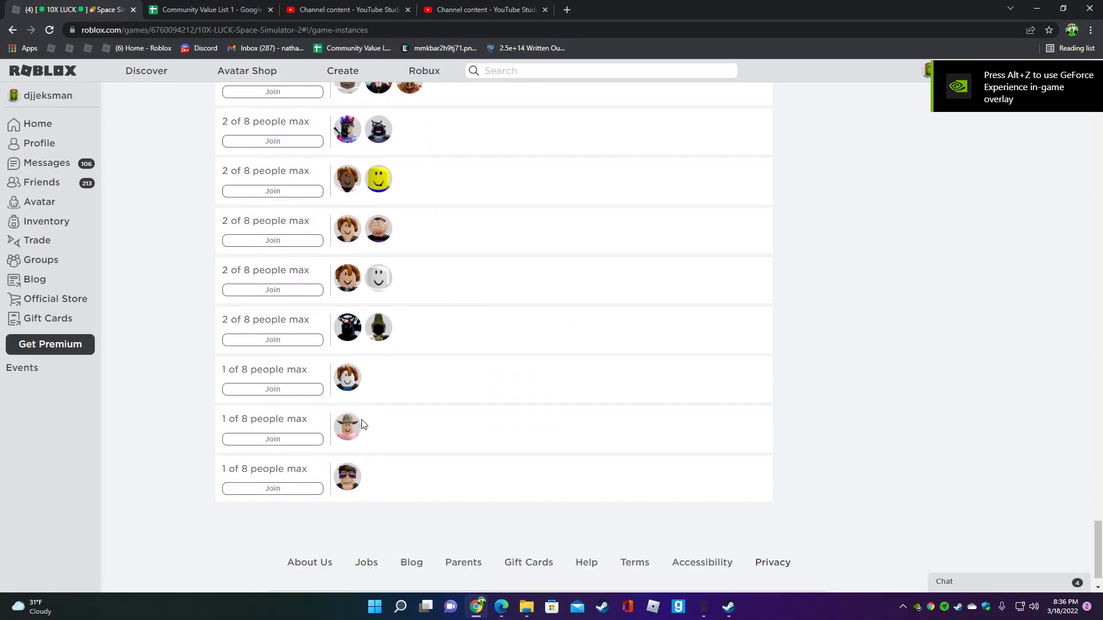
scroll(286, 299, "up", 5)
left_click_drag(33, 129, 34, 145)
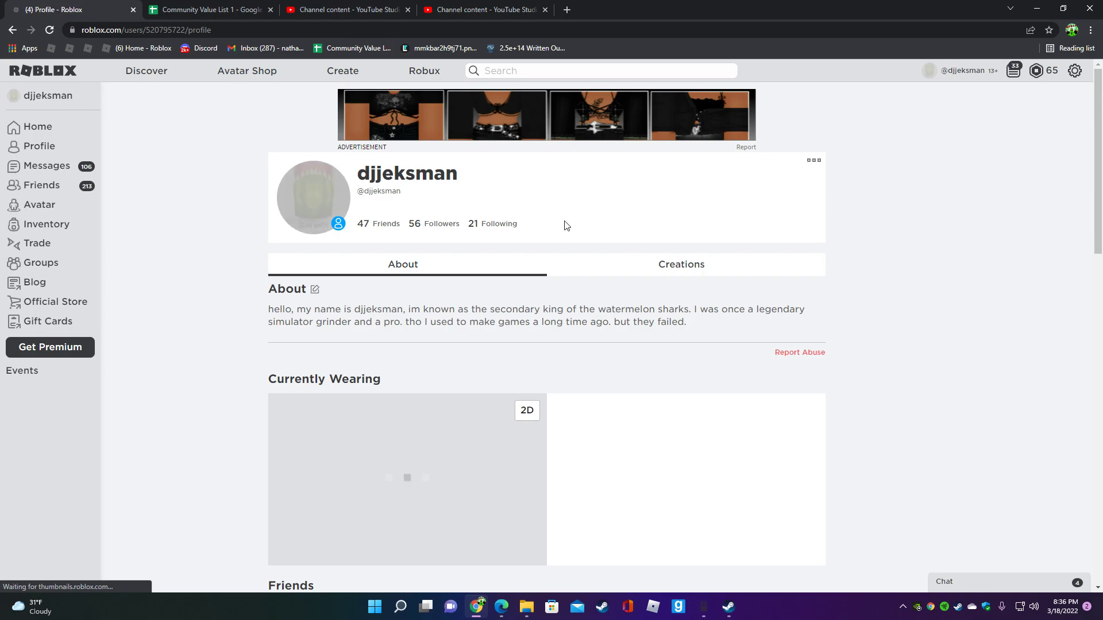
Go from your profile to the 10X LUCK Space Simulator 2 server list
left_click(813, 160)
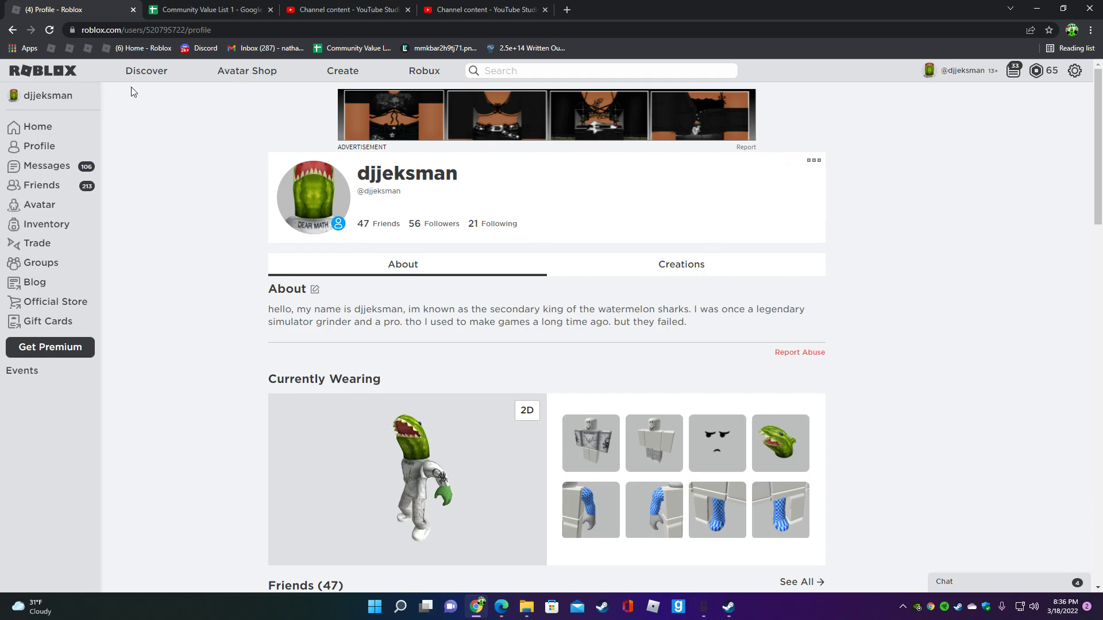
left_click(59, 69)
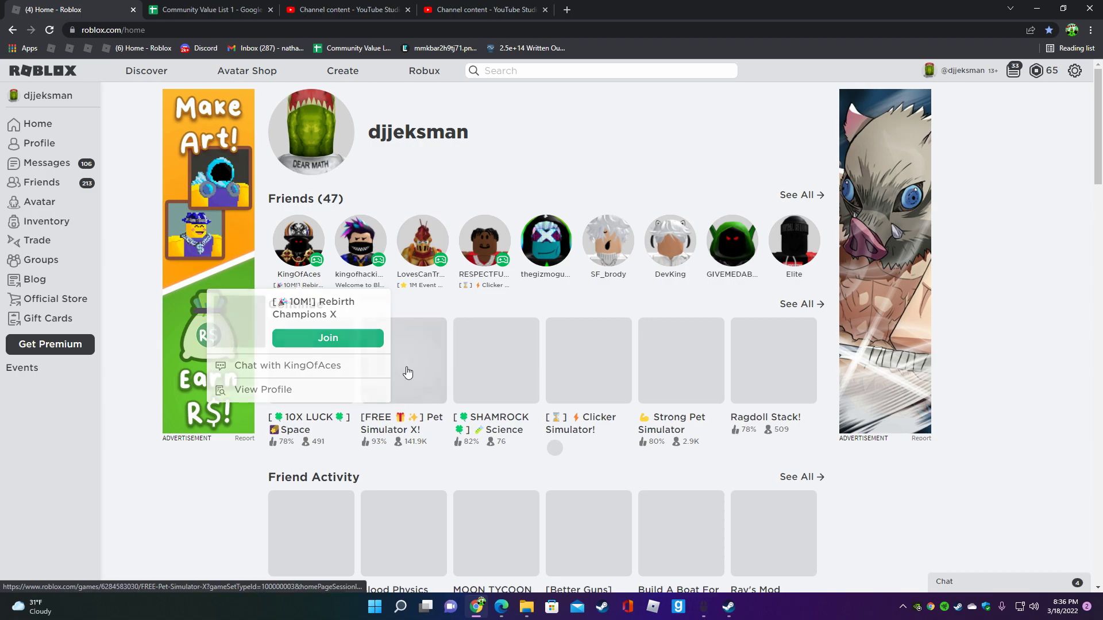
left_click(308, 365)
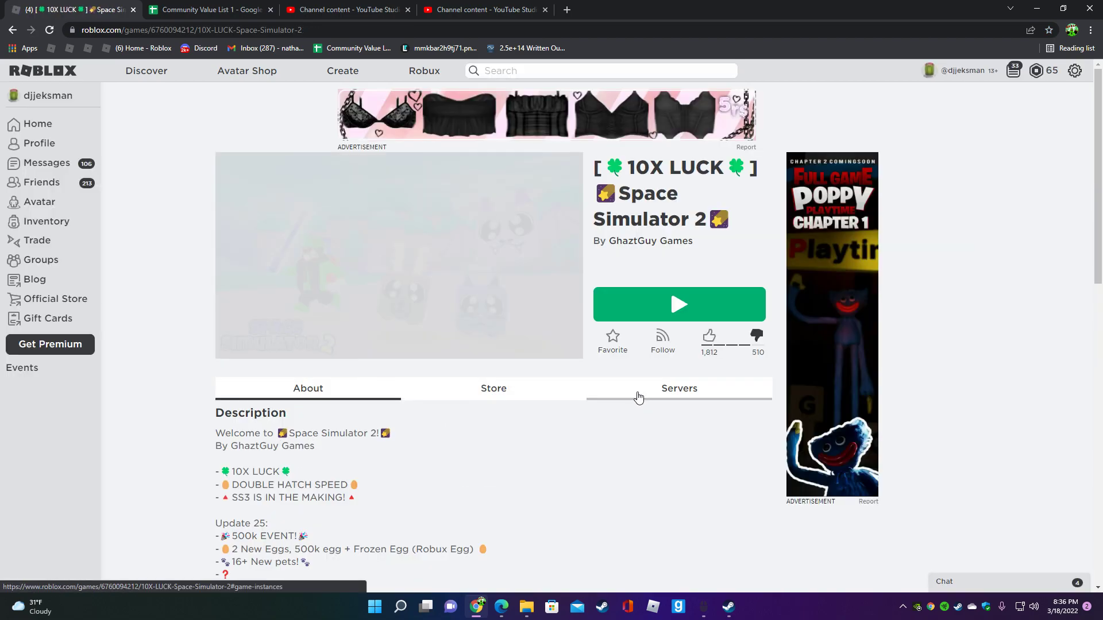
left_click(639, 395)
scroll(638, 394, "down", 15)
Load more servers repeatedly until the list reaches the end
left_click(493, 451)
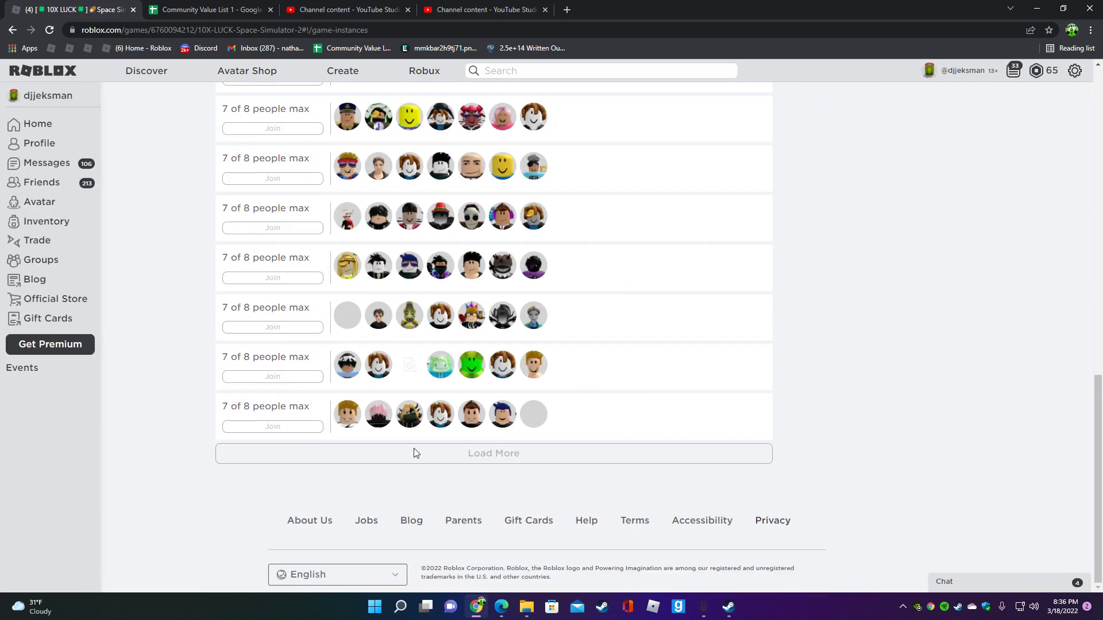
scroll(439, 442, "down", 5)
left_click(453, 453)
left_click(454, 452)
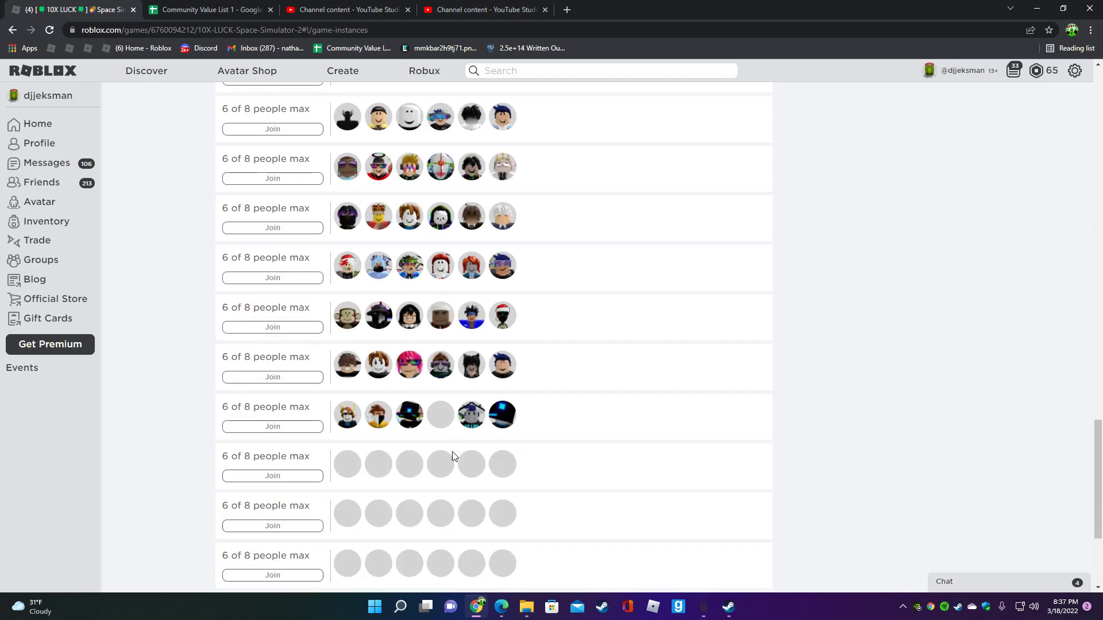
scroll(473, 441, "down", 5)
left_click(475, 451)
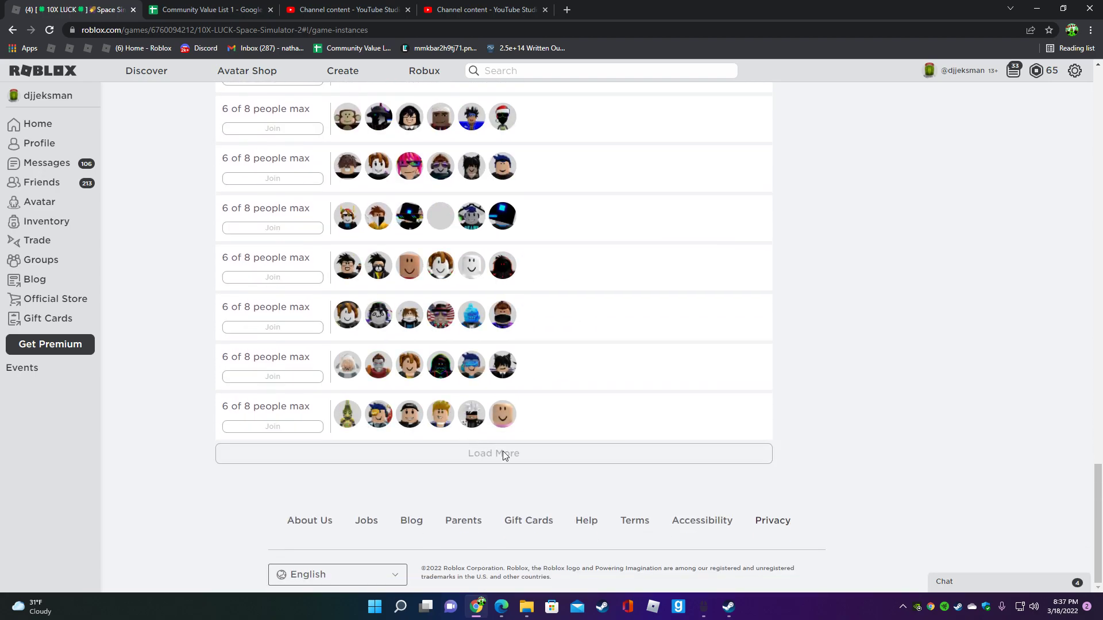
scroll(525, 465, "down", 5)
left_click(522, 457)
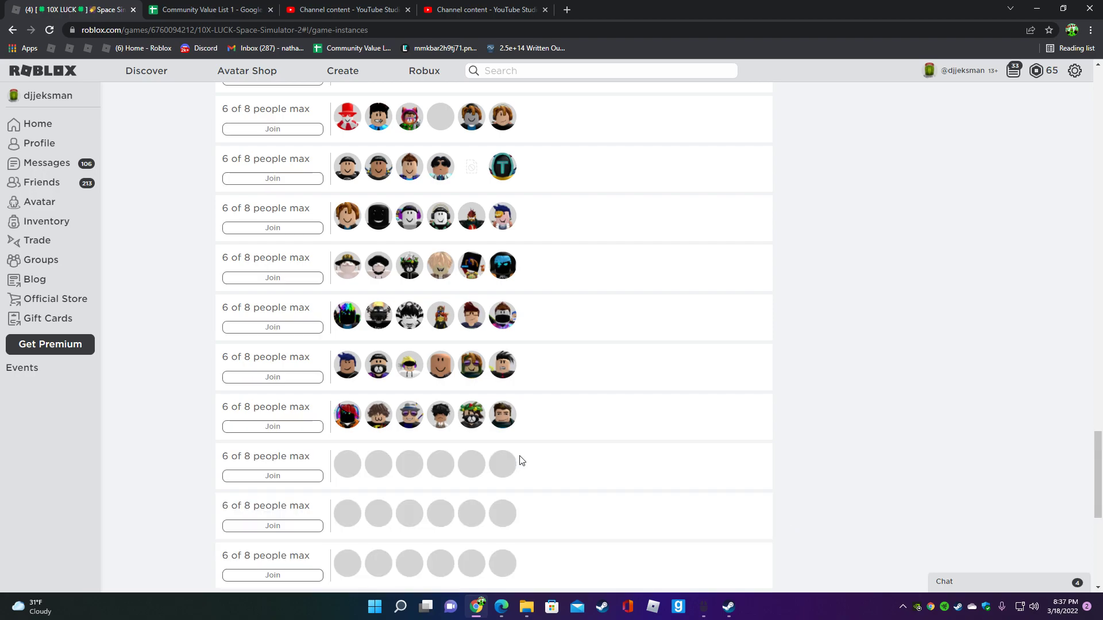
scroll(523, 457, "down", 5)
left_click(504, 451)
scroll(504, 450, "down", 5)
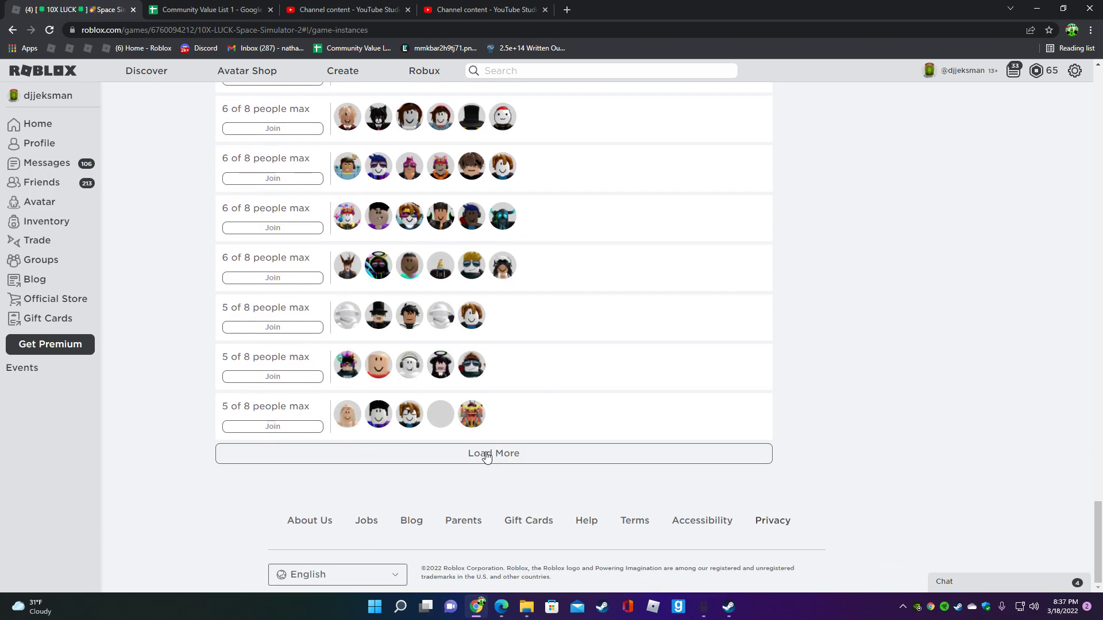
left_click(480, 449)
scroll(482, 446, "down", 5)
left_click(487, 450)
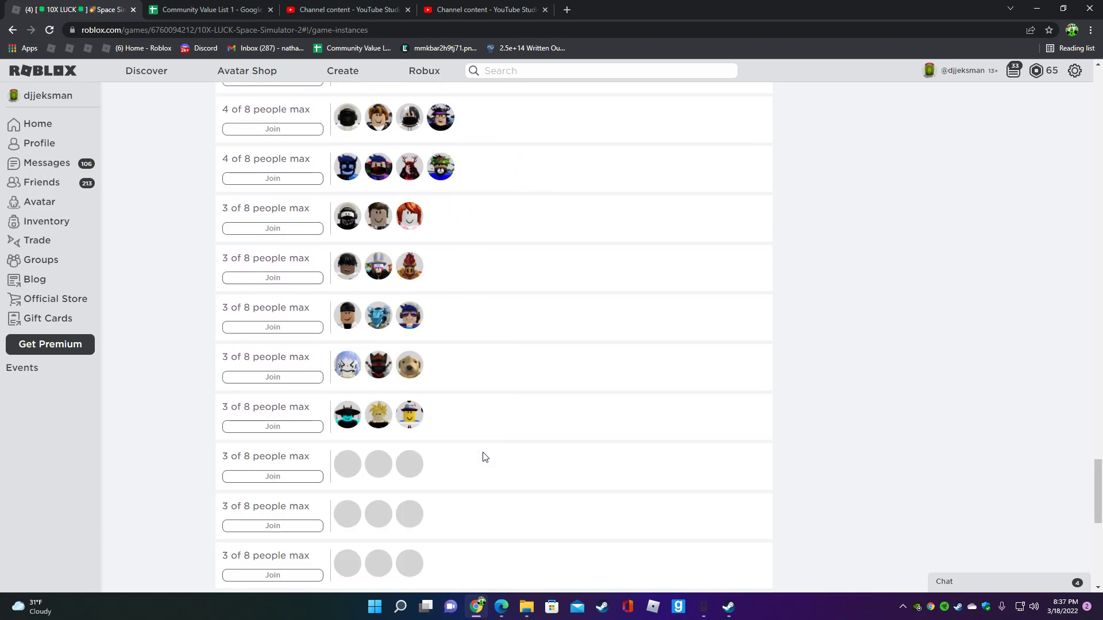
scroll(486, 450, "down", 5)
left_click(396, 453)
scroll(388, 453, "down", 5)
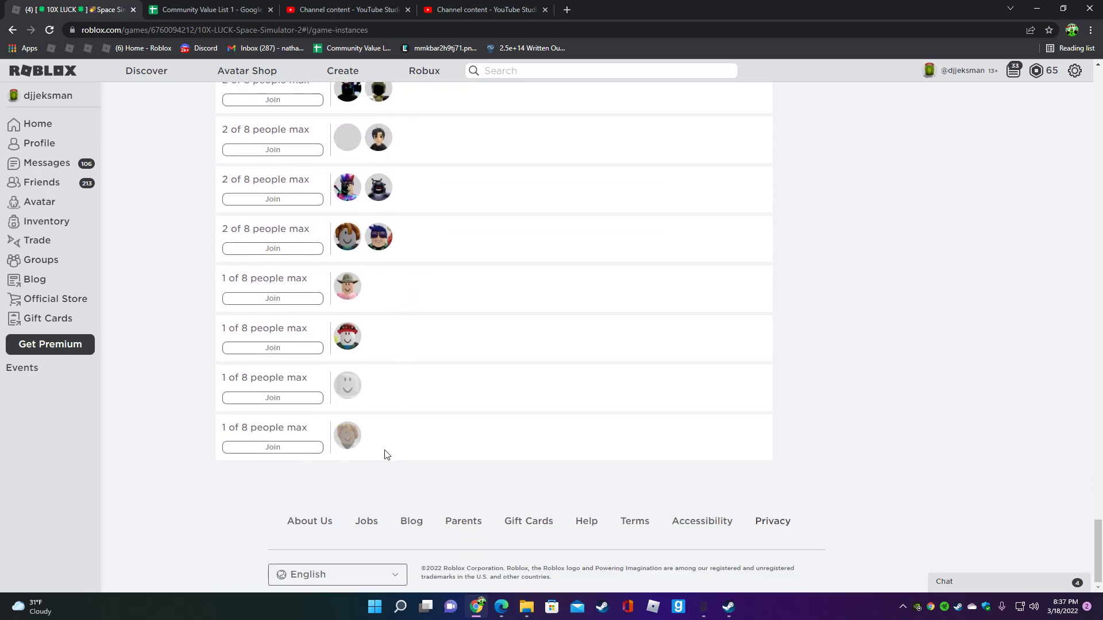
Join the 1-of-8 server, minimize Roblox and return to YouTube Studio
left_click(320, 452)
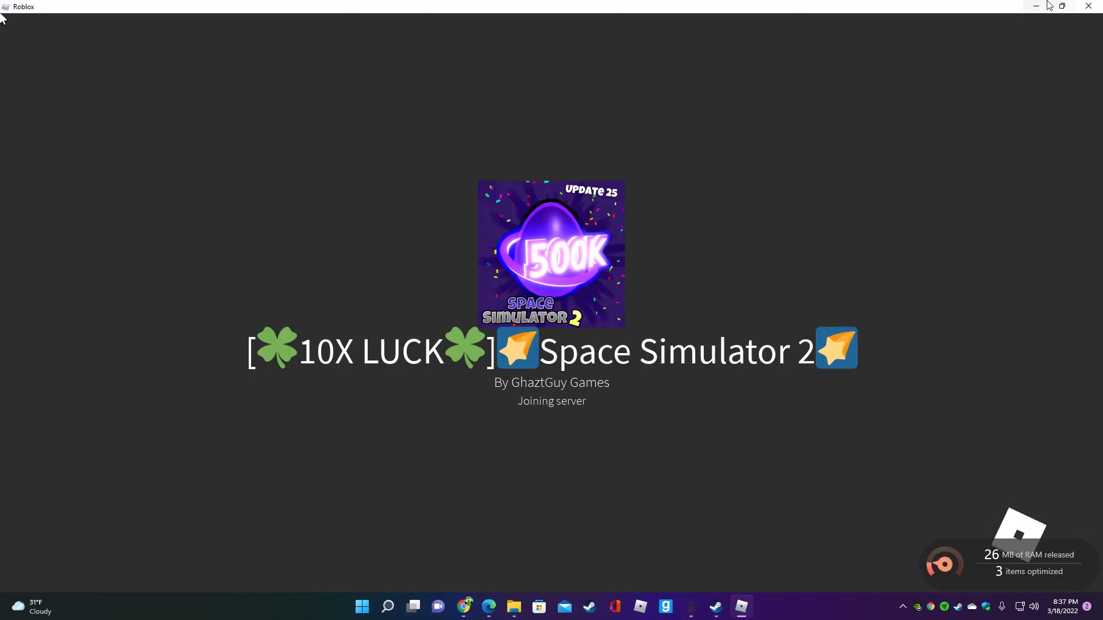
left_click(1037, 7)
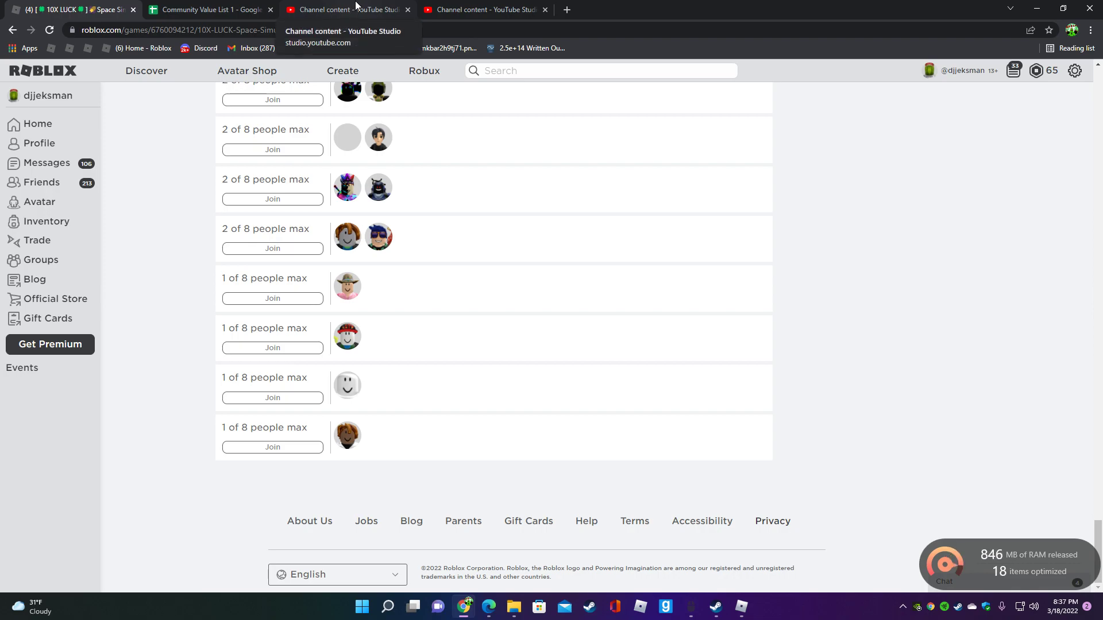
left_click(483, 9)
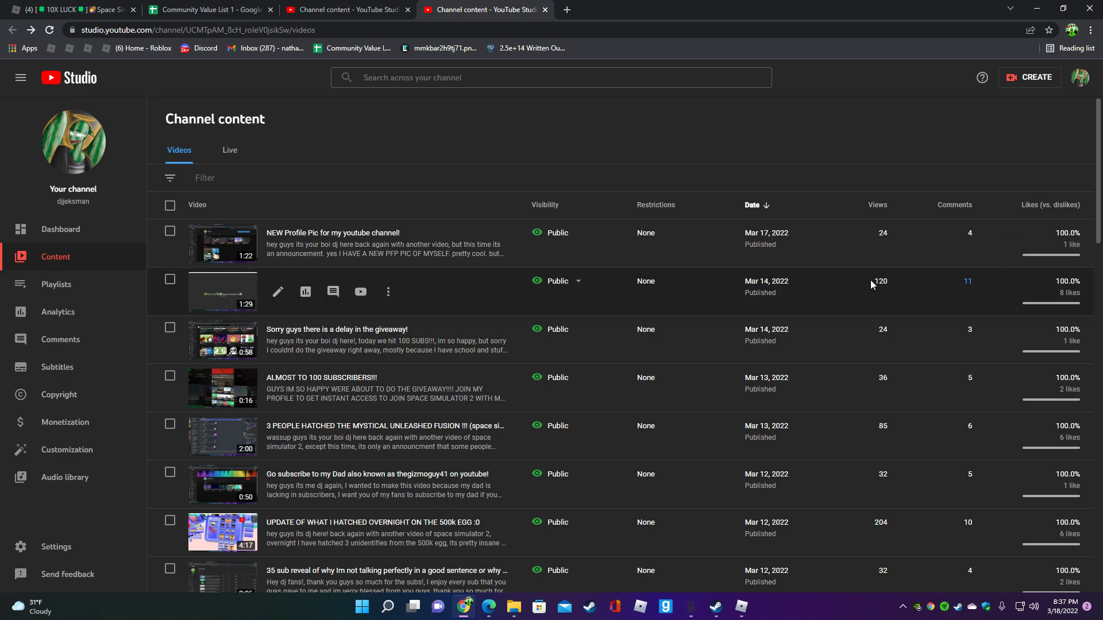
Check the giveaway video's 120 views, then start Space Simulator 2 in Roblox
left_click_drag(873, 283, 888, 283)
left_click(844, 284)
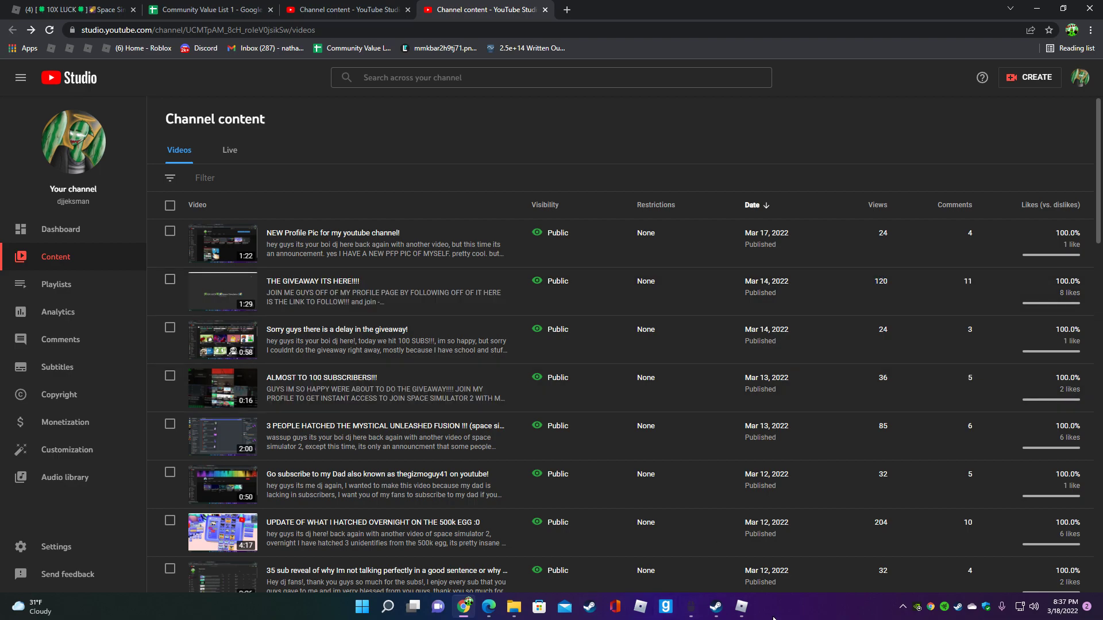
left_click(741, 607)
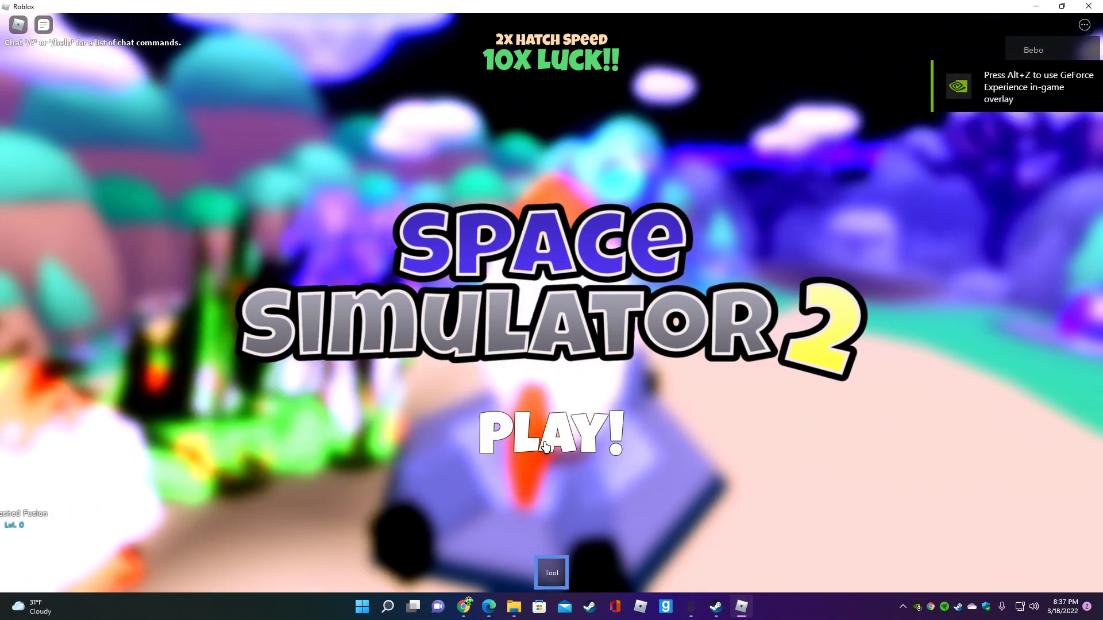
left_click(544, 447)
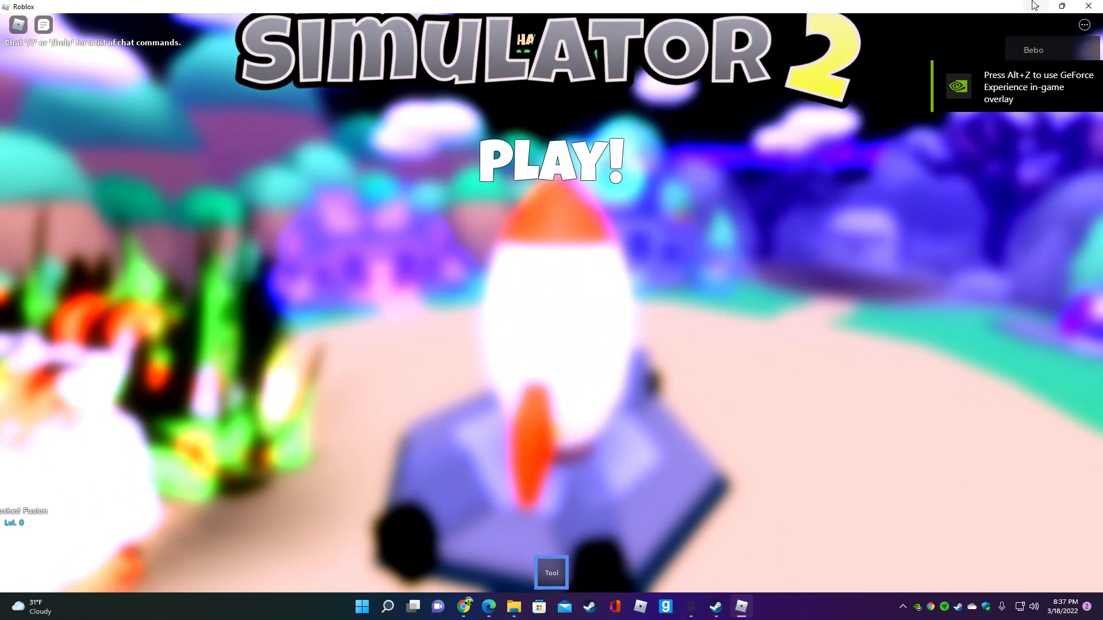
Minimize the game and check recording options in the GeForce Experience overlay
left_click(1033, 5)
key("alt+z")
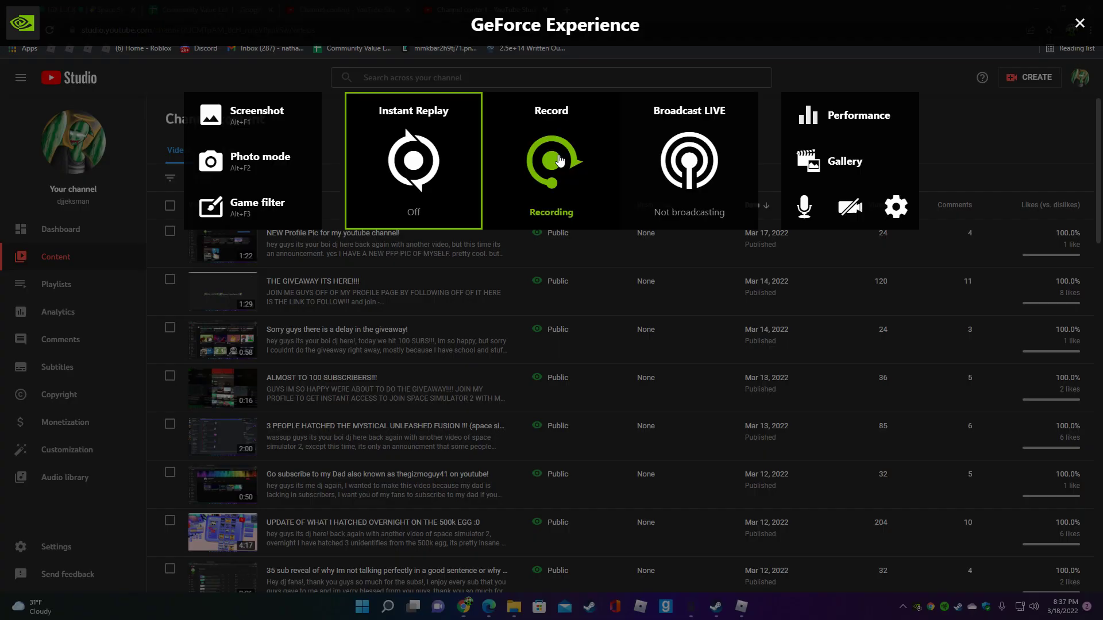
left_click(558, 160)
left_click(1079, 23)
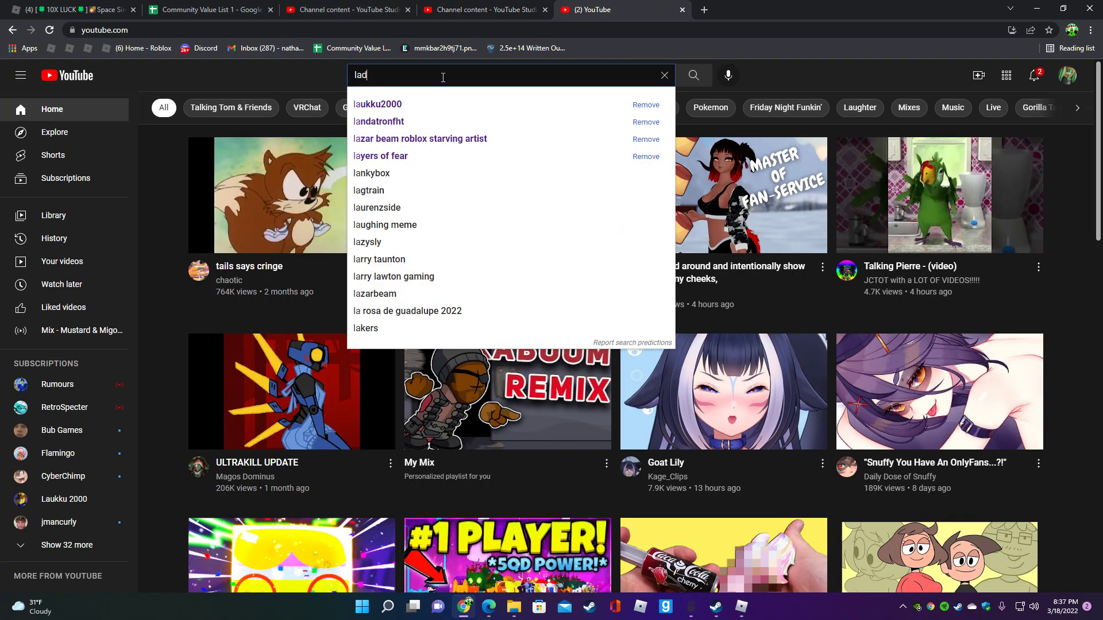
Fix the search typo and search YouTube for 'landatronfht' from the suggestions
key("BackSpace")
type("n")
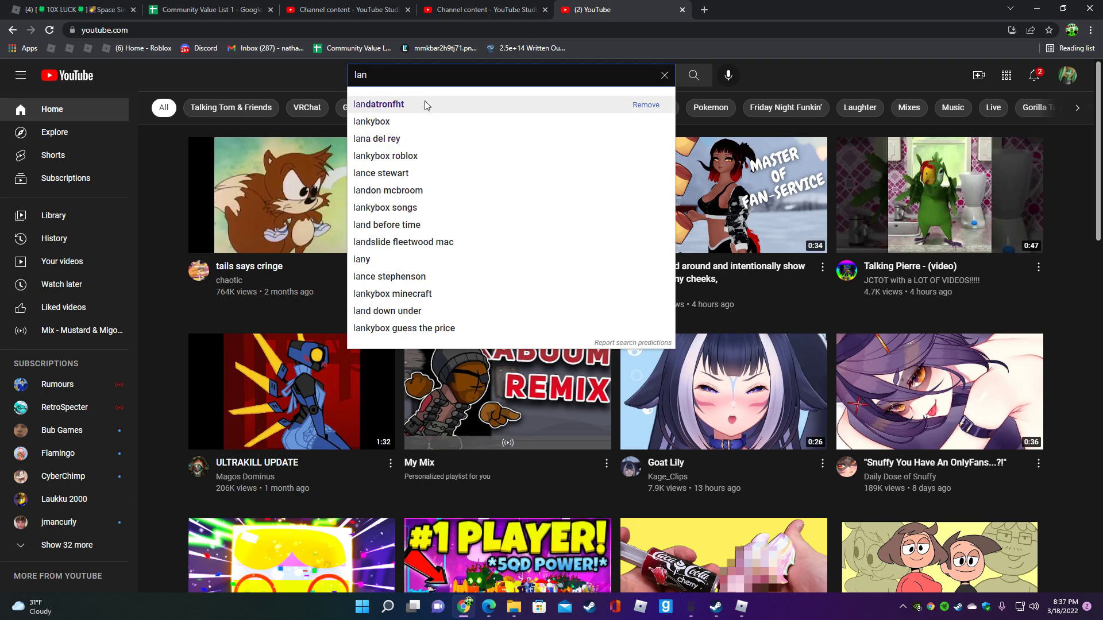
left_click(425, 104)
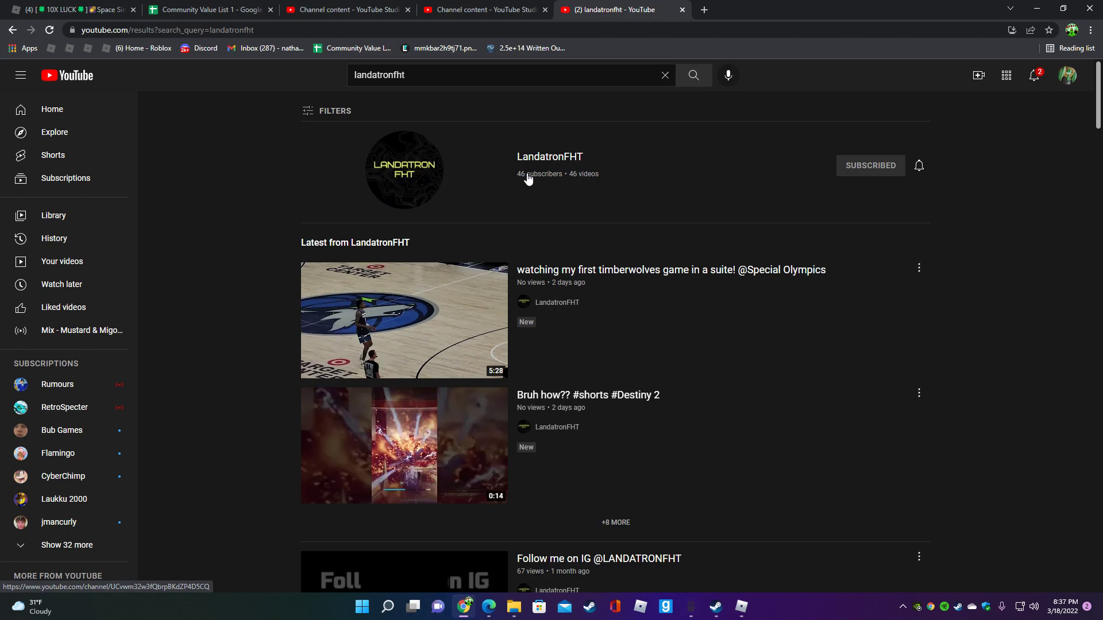
scroll(449, 182, "down", 3)
scroll(449, 216, "up", 3)
scroll(453, 210, "down", 3)
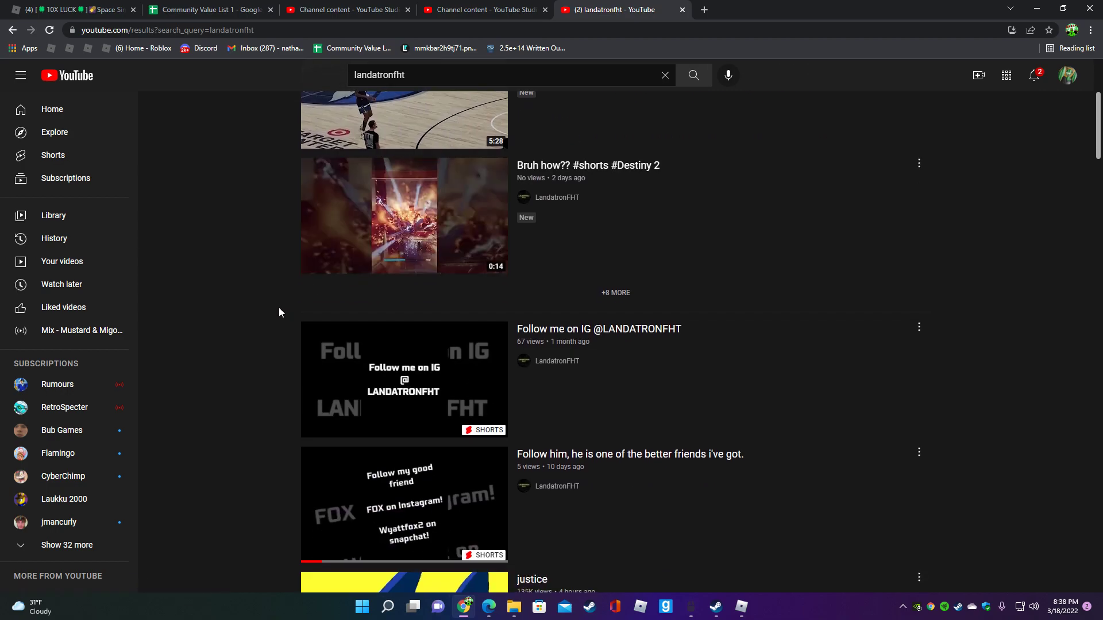